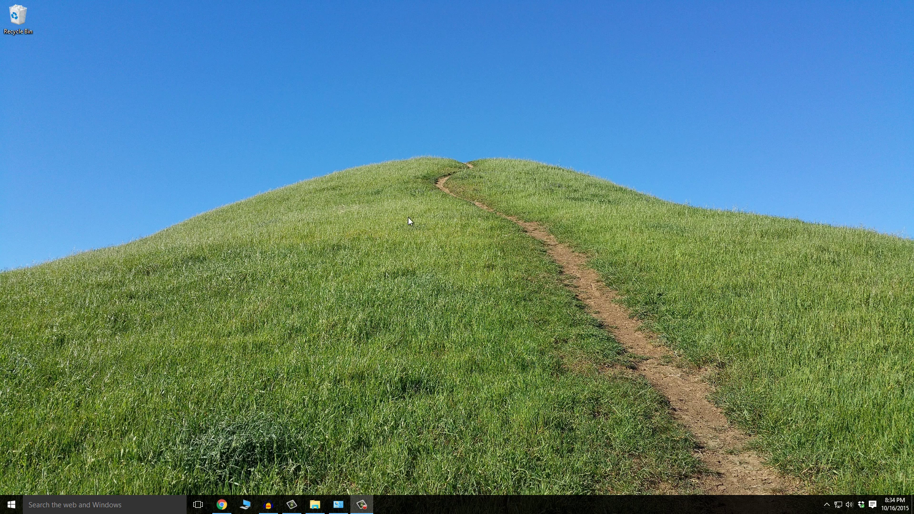
- Restore Chrome and load utorrent.com in the Google tab to reach the version comparison table
click(12, 505)
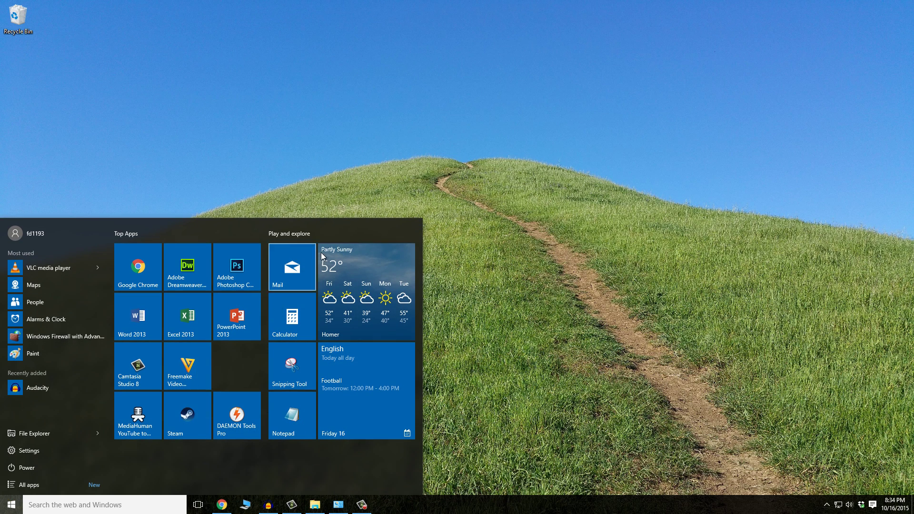
key(Escape)
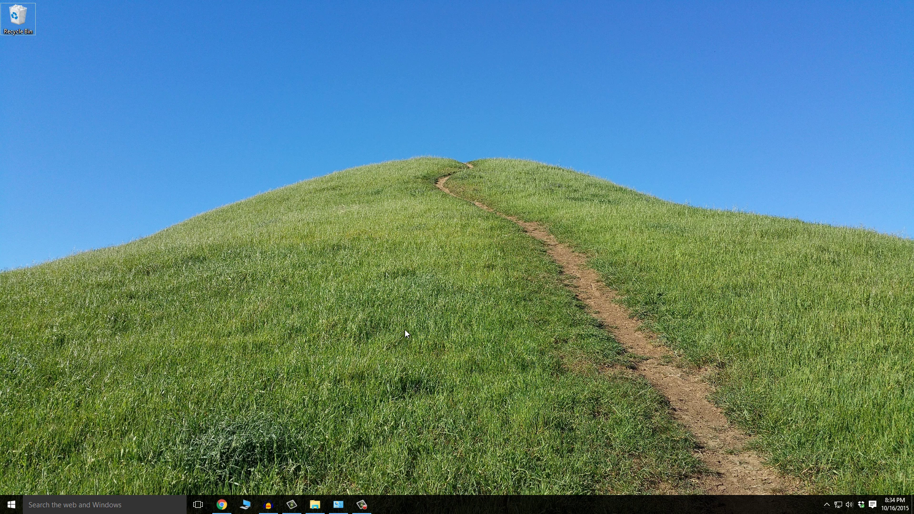
click(222, 504)
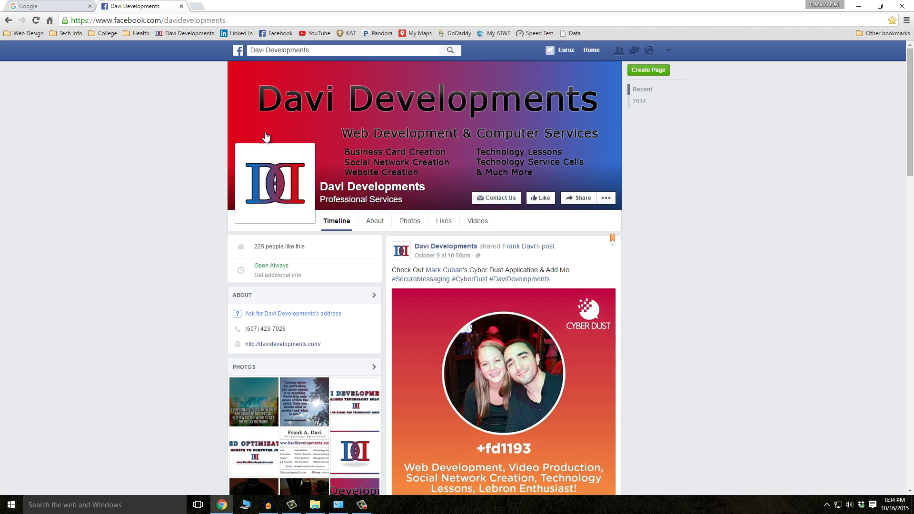
click(52, 6)
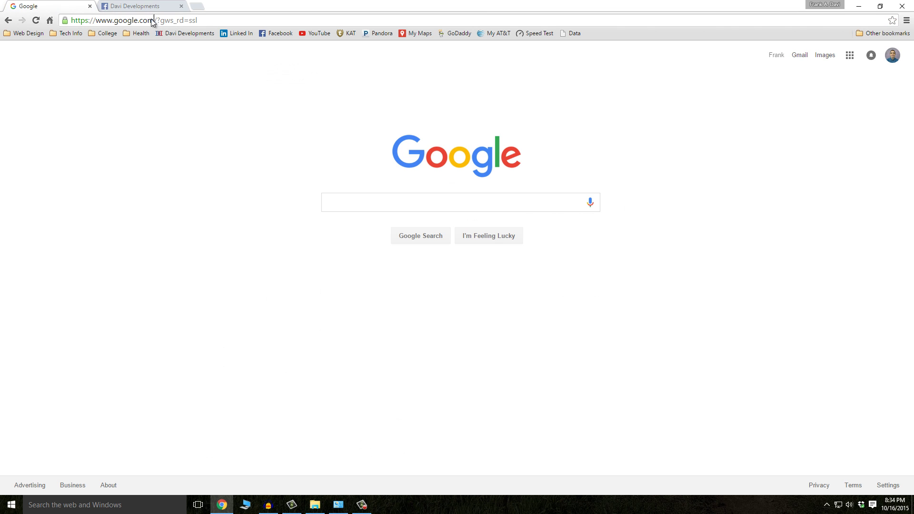
click(151, 22)
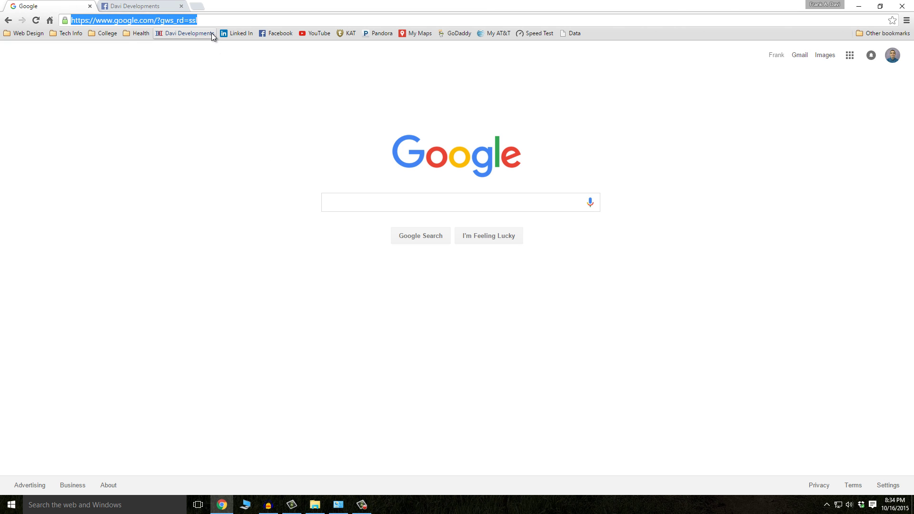
text(www.utorrent.com)
key(Return)
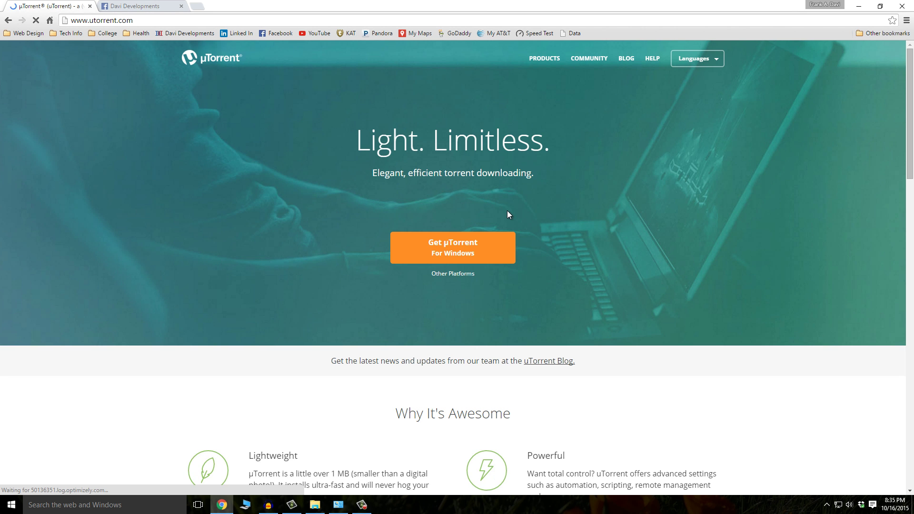
- Download the free uTorrent for Windows installer and save it to the Downloads folder
click(453, 252)
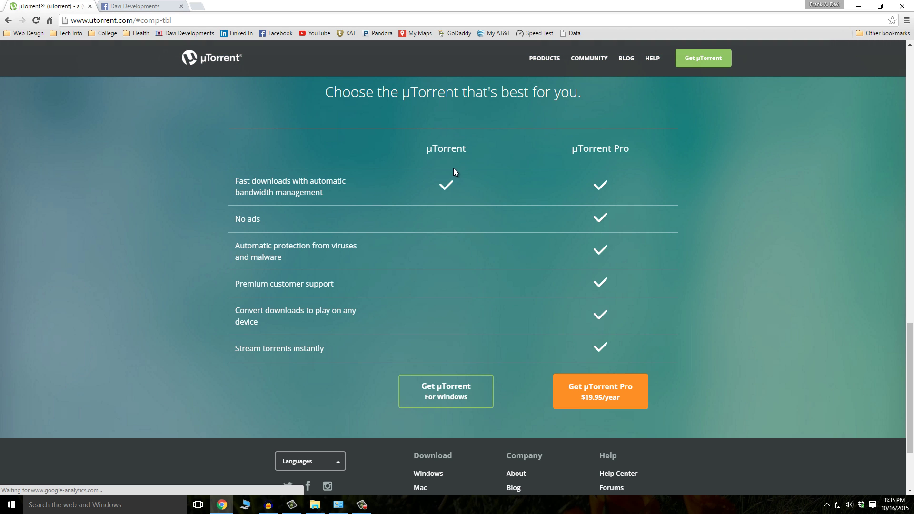
click(456, 392)
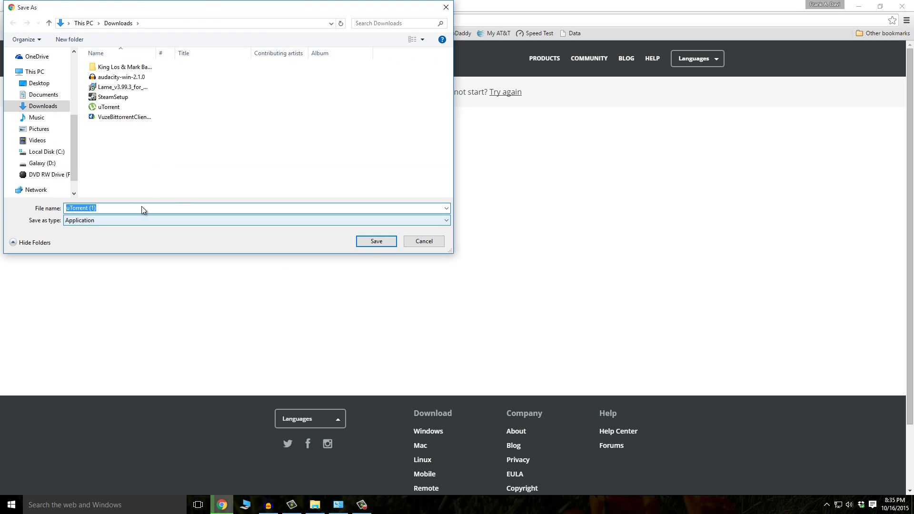
click(376, 241)
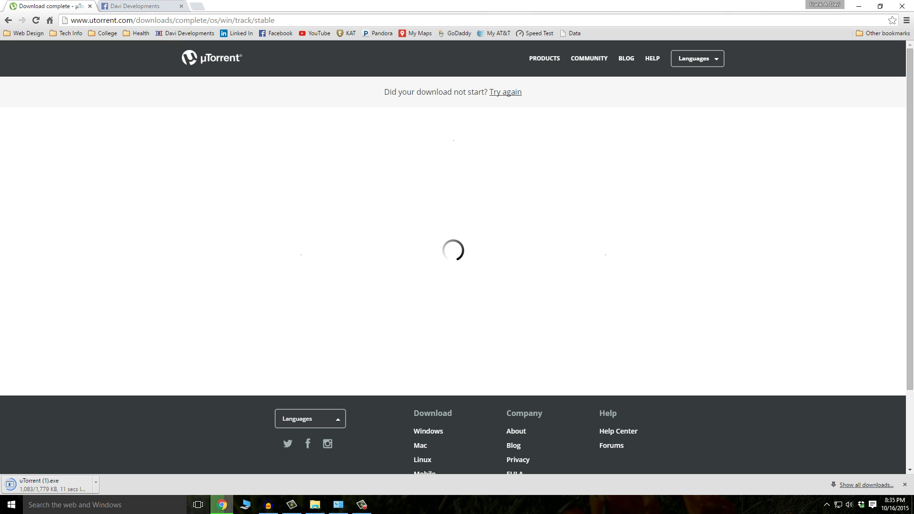
- Check the Downloads folder in File Explorer, then run the downloaded uTorrent (1).exe installer
click(314, 504)
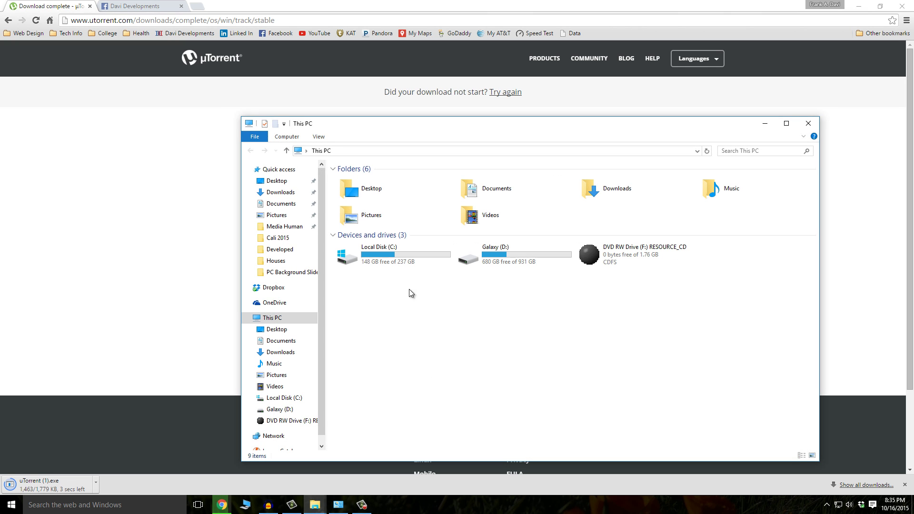
click(280, 193)
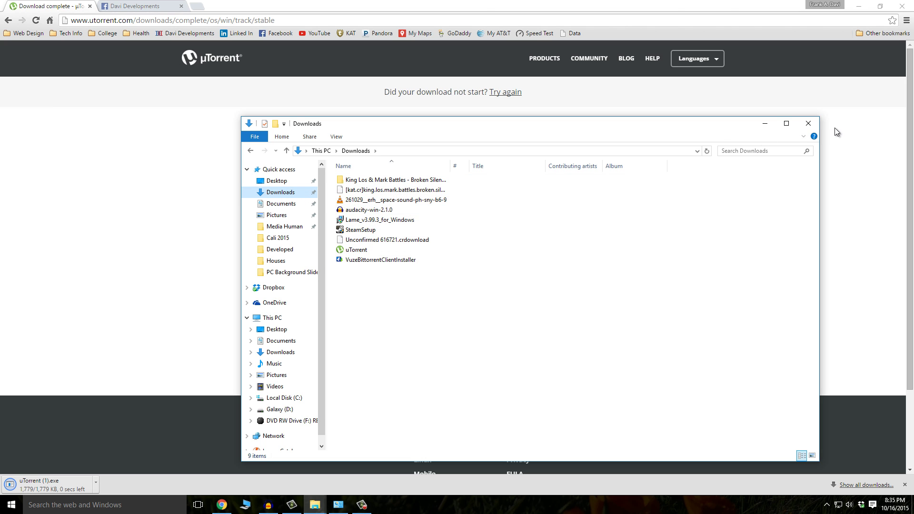
click(807, 123)
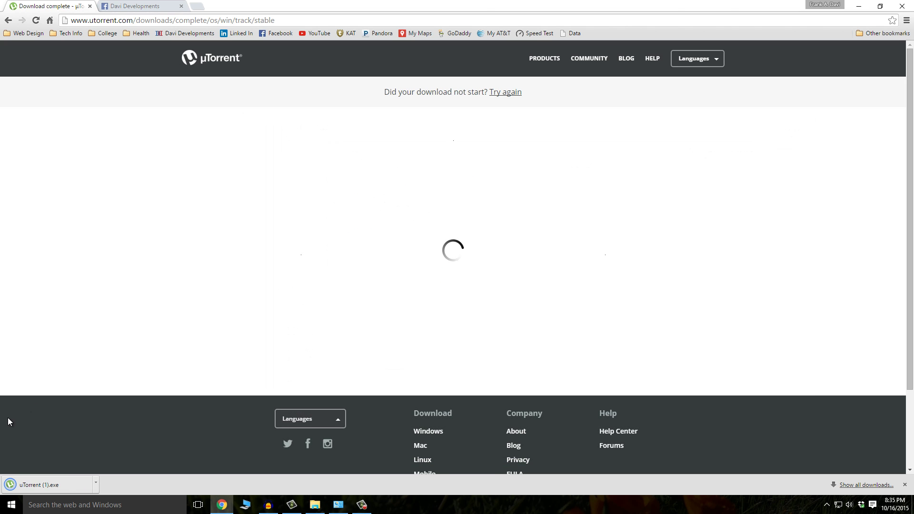
click(40, 489)
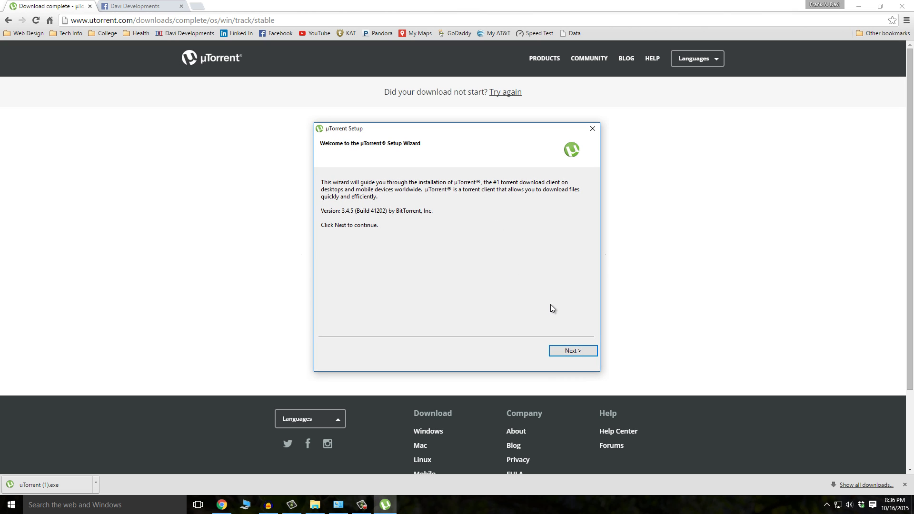
- Install uTorrent 3.4.5 with default shortcut, firewall and startup settings, declining the BitTorrent Bundle
click(574, 351)
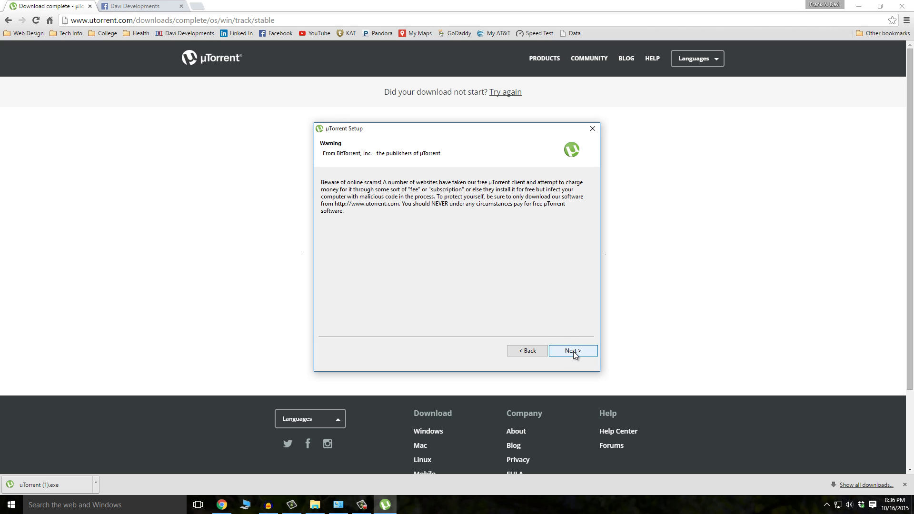
click(578, 352)
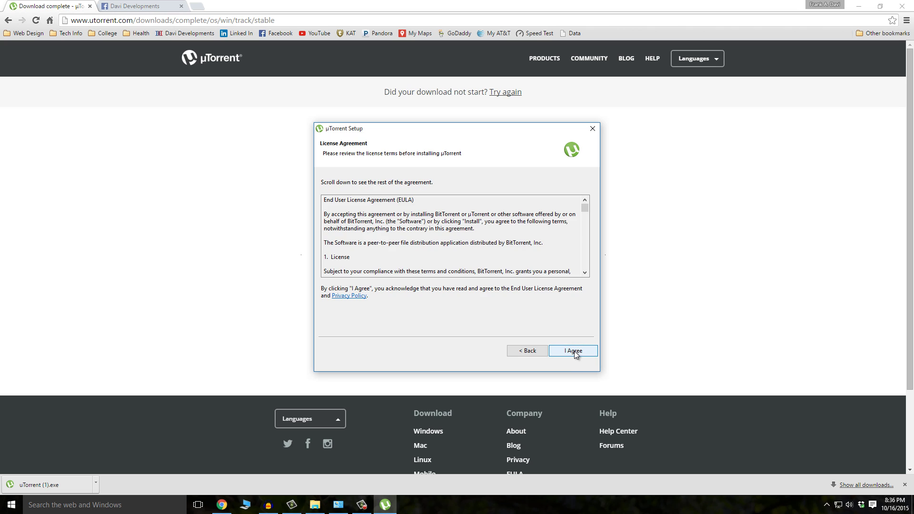
click(578, 353)
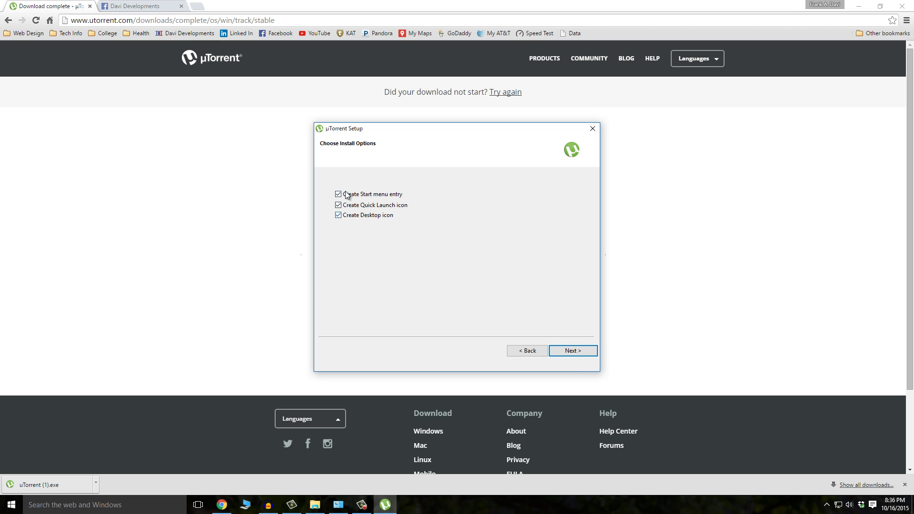
click(582, 353)
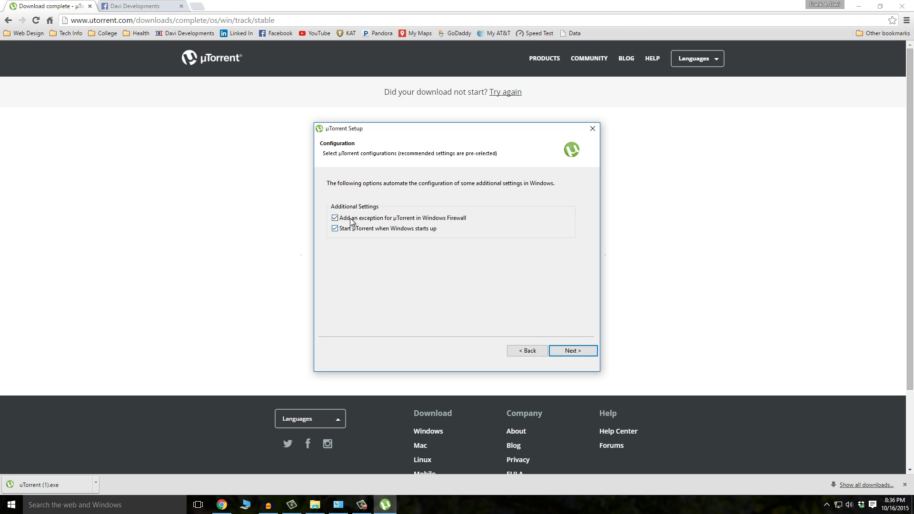
click(567, 353)
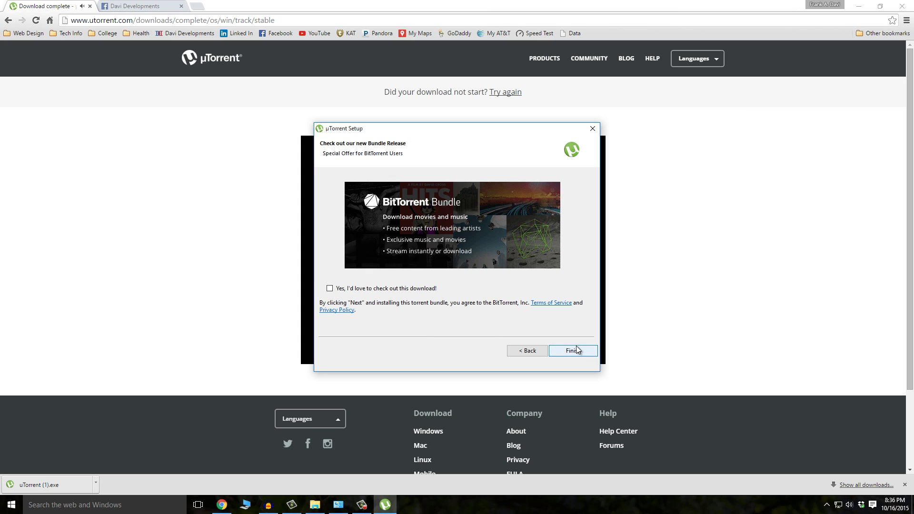
click(576, 349)
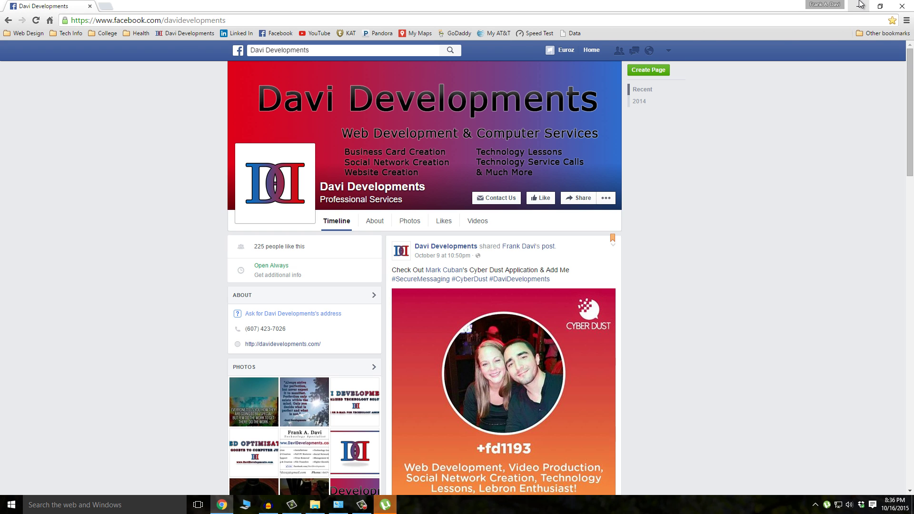
- Reveal, reposition and maximize the empty uTorrent window, then close it
click(860, 5)
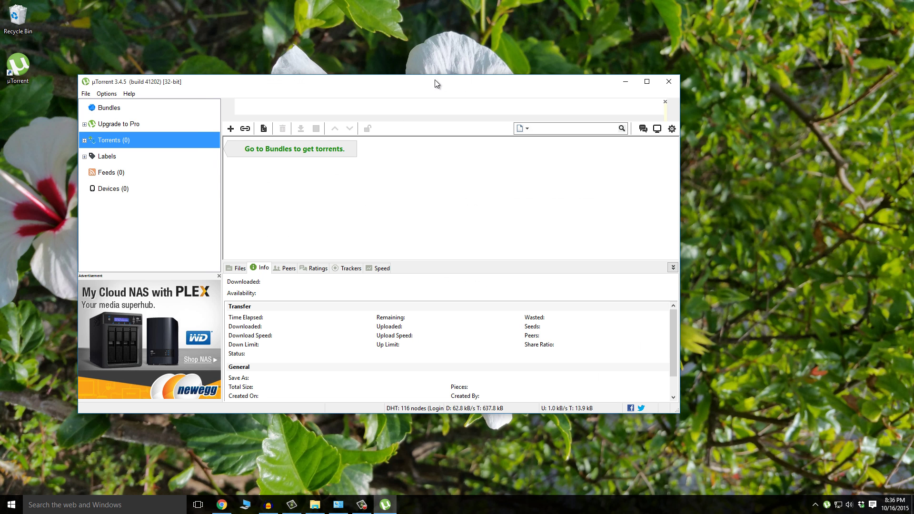
drag(435, 79, 488, 79)
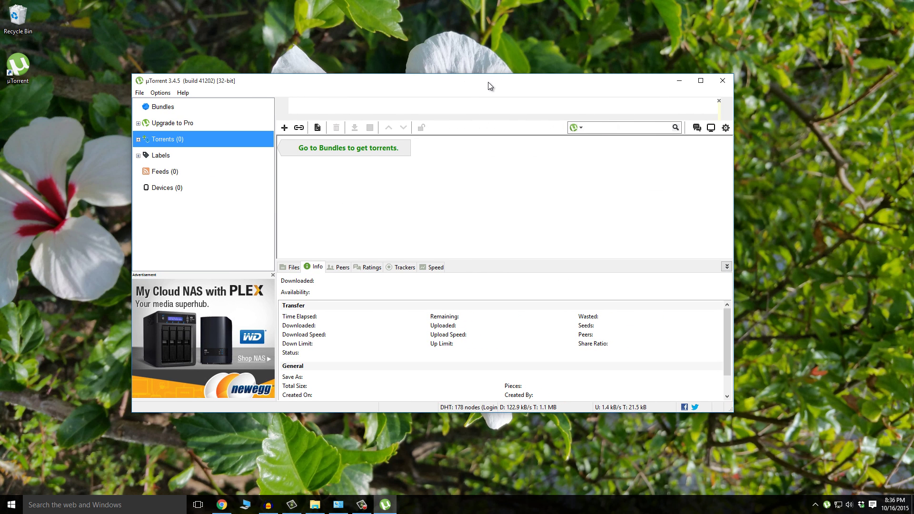
double_click(488, 82)
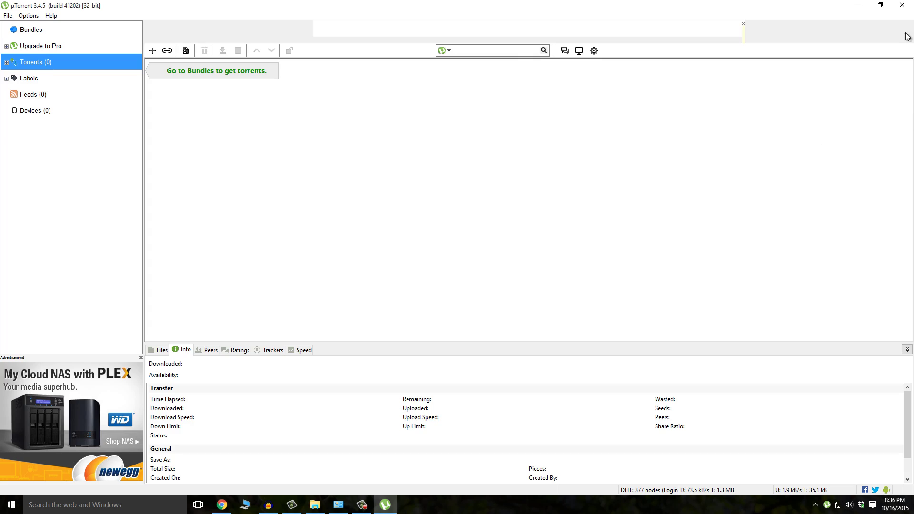
click(901, 6)
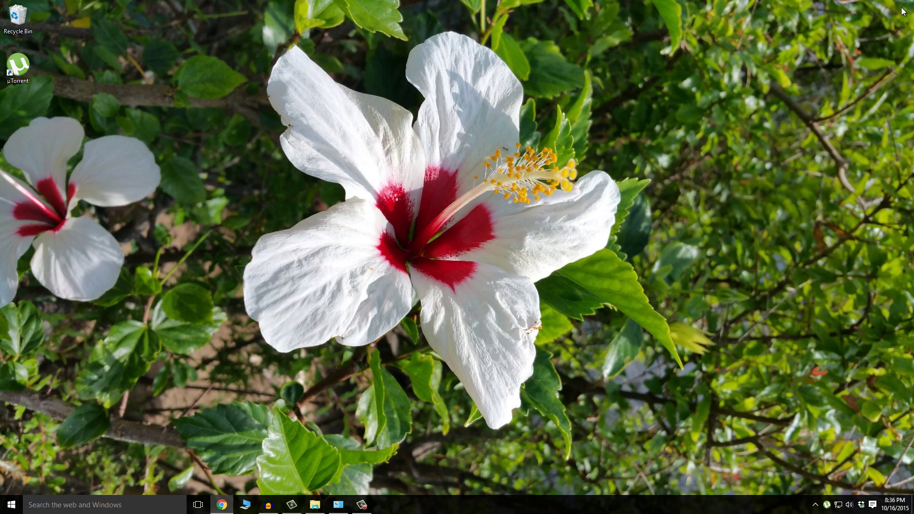
- Restore Chrome and exit uTorrent from its system tray menu
click(221, 506)
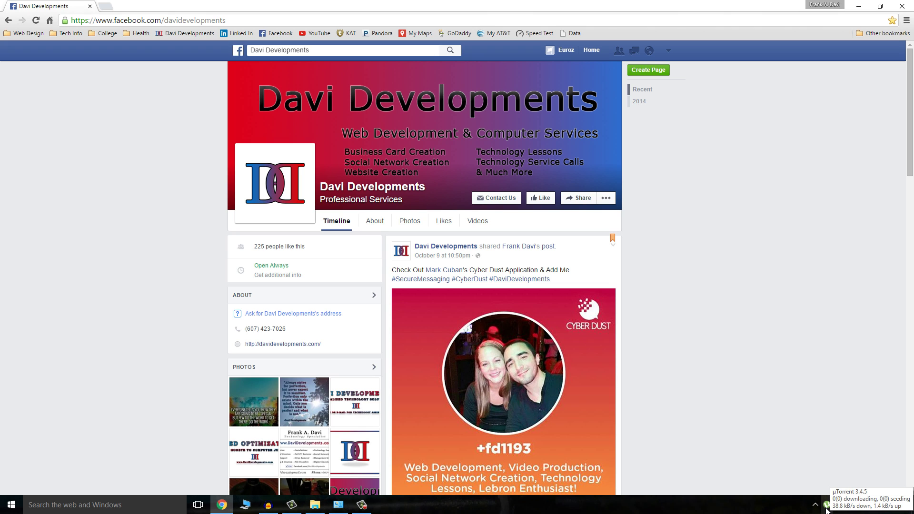
right_click(826, 505)
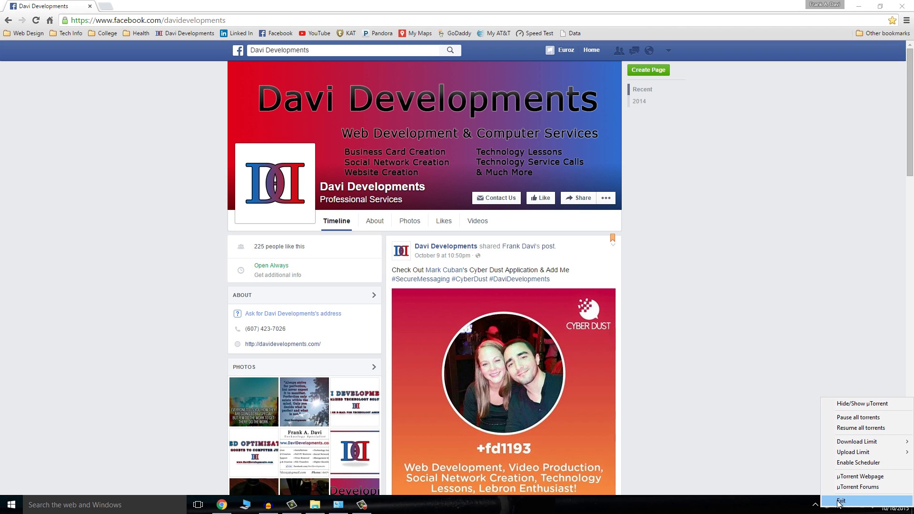
click(496, 235)
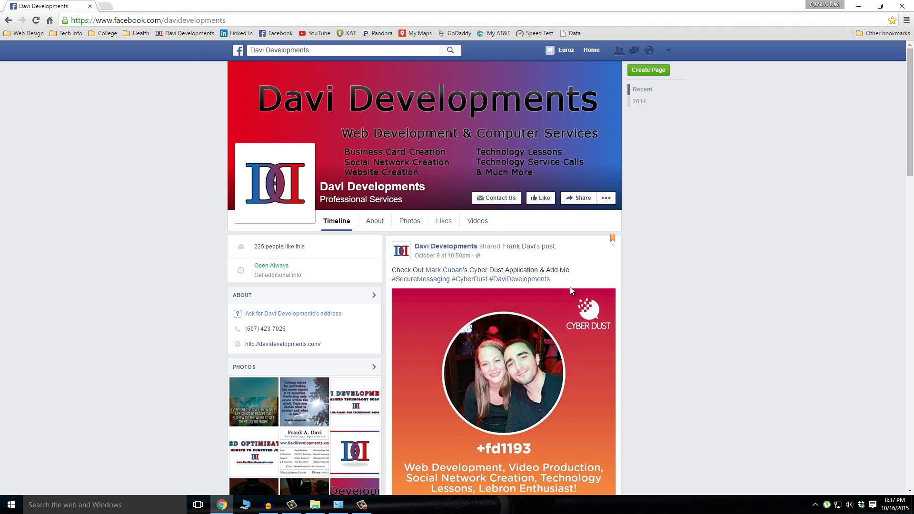
click(108, 7)
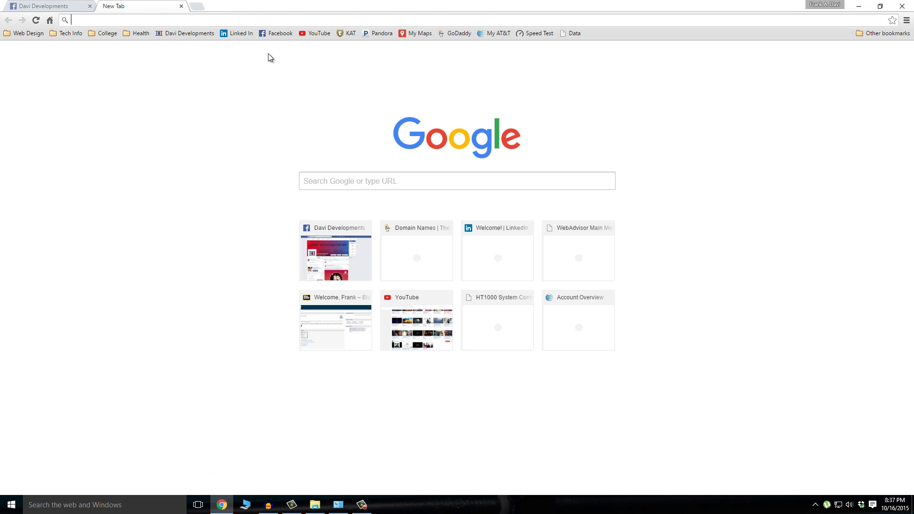
text(ka)
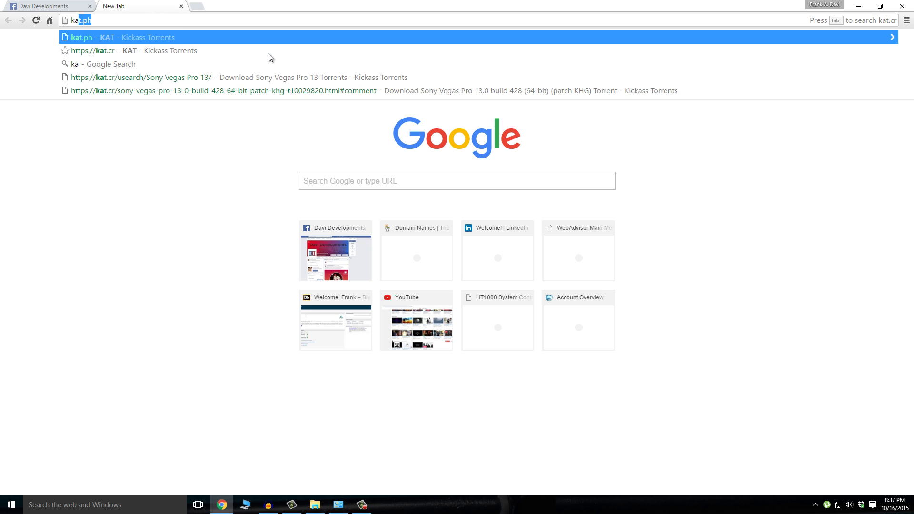
text(t.ph)
key(Return)
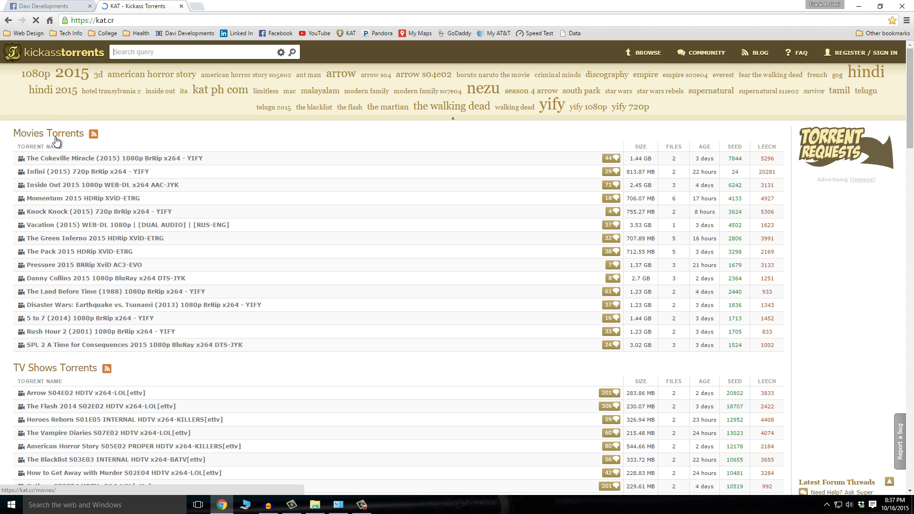
scroll(56, 142, down, 2)
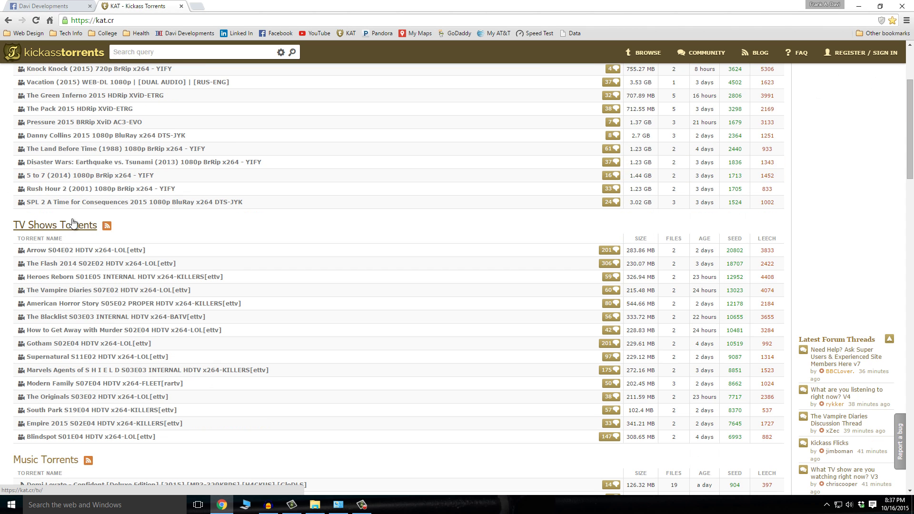
scroll(68, 243, down, 3)
scroll(107, 270, down, 4)
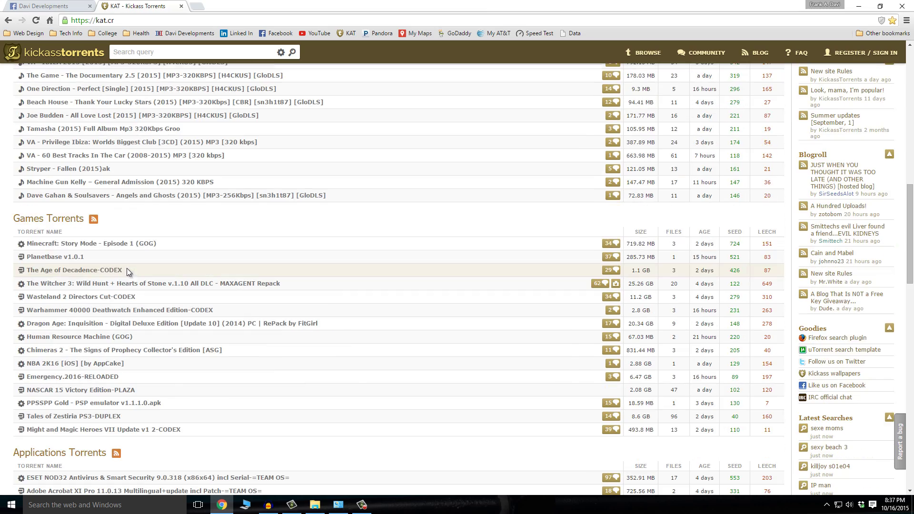
scroll(126, 270, down, 3)
scroll(136, 258, down, 4)
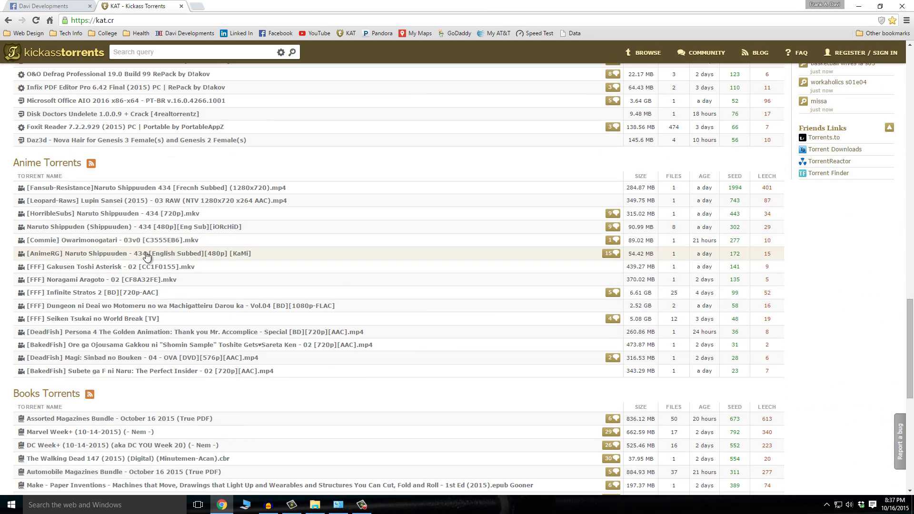
scroll(90, 259, down, 2)
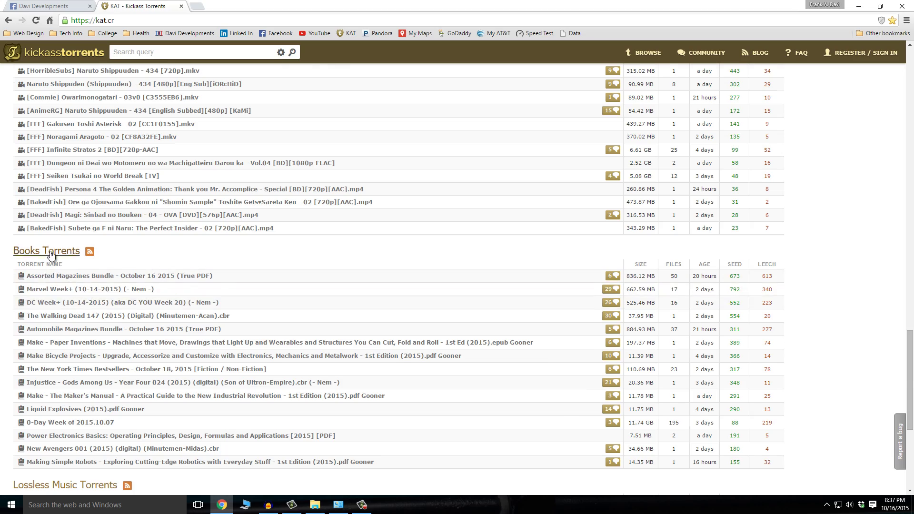
scroll(44, 269, down, 1)
scroll(50, 255, down, 3)
scroll(66, 233, up, 3)
scroll(129, 266, up, 1)
scroll(130, 266, up, 4)
scroll(333, 272, up, 7)
scroll(218, 275, up, 6)
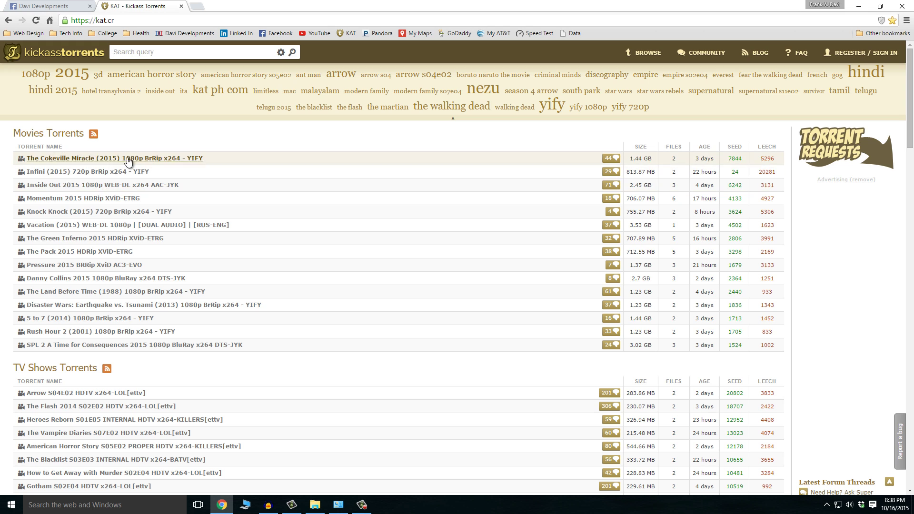
- Search KickassTorrents for 'broken silence' to list its 16 matching torrents
click(169, 50)
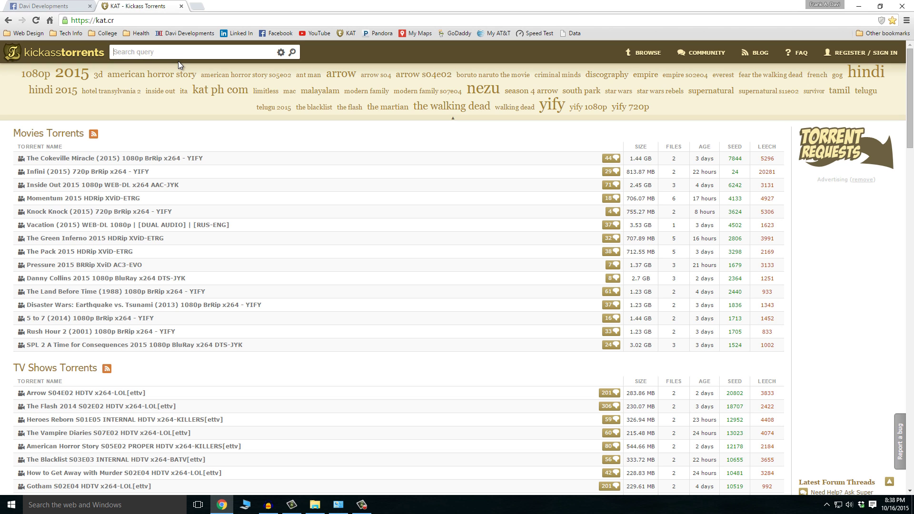
text(broken silence)
key(Return)
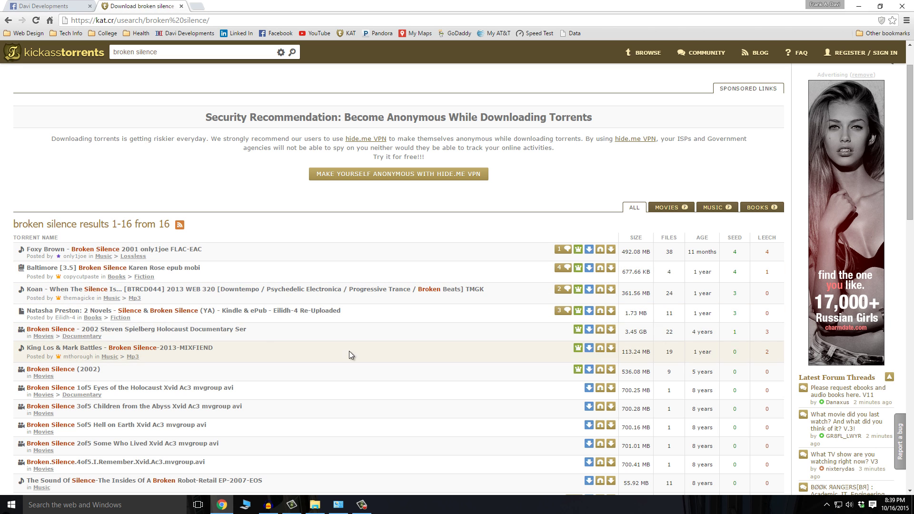
- Open the 'King Los & Mark Battles - Broken Silence-2013-MIXFIEND' result page
click(176, 352)
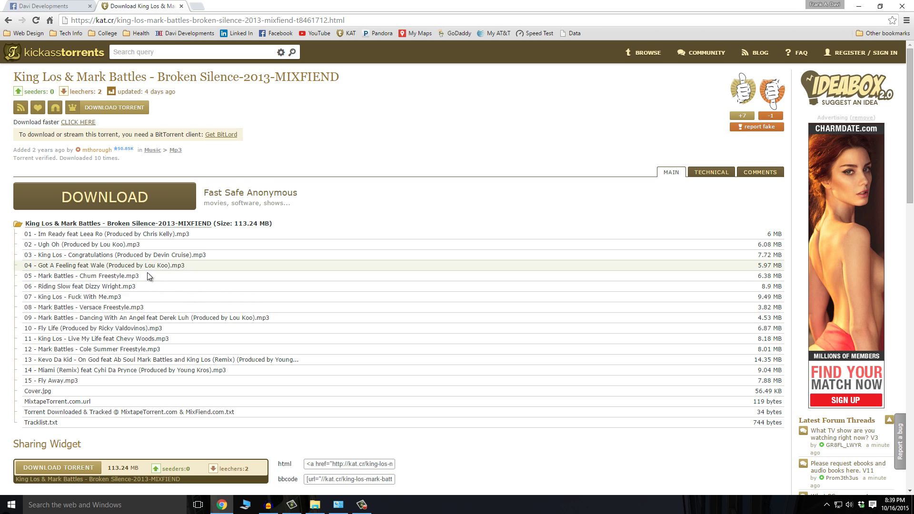
scroll(161, 278, down, 3)
scroll(161, 279, up, 2)
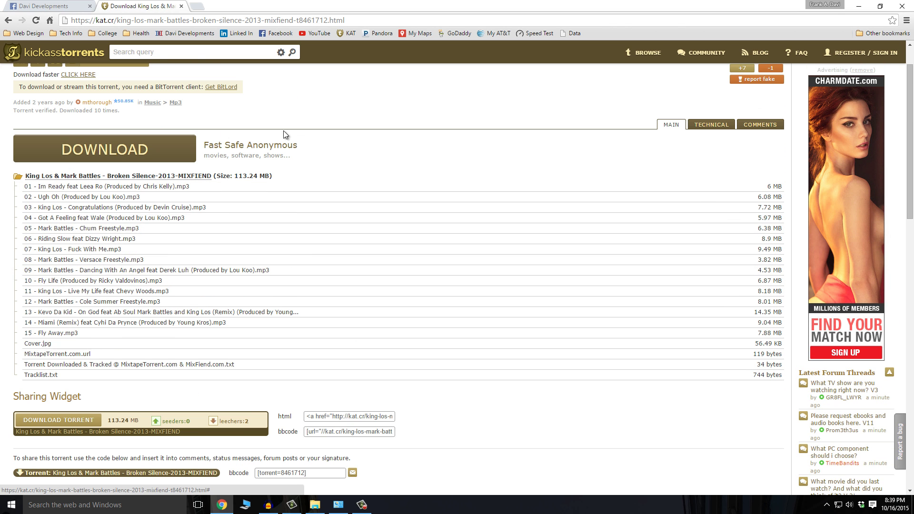
scroll(158, 309, up, 1)
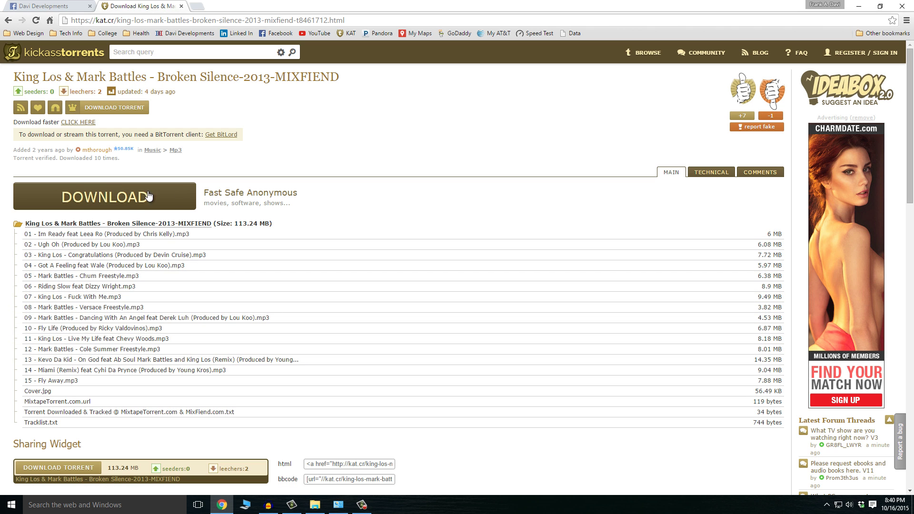
scroll(269, 363, down, 2)
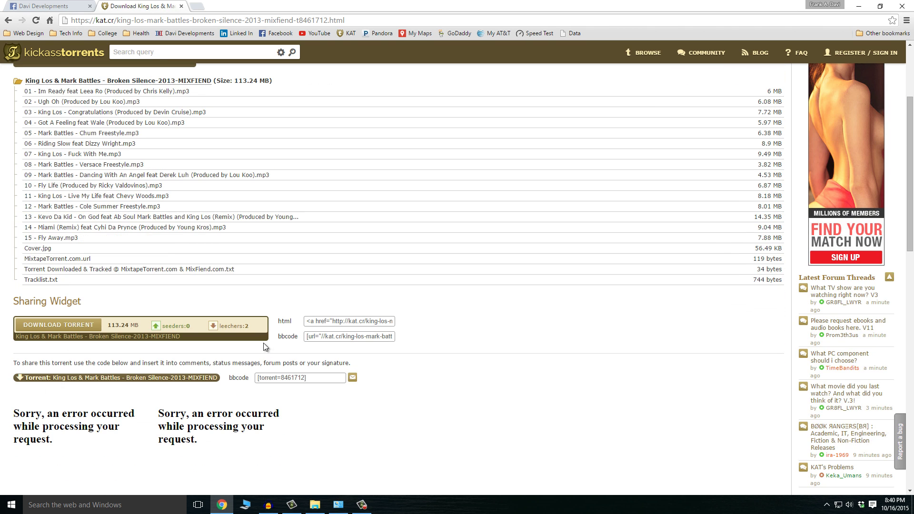
scroll(262, 341, up, 2)
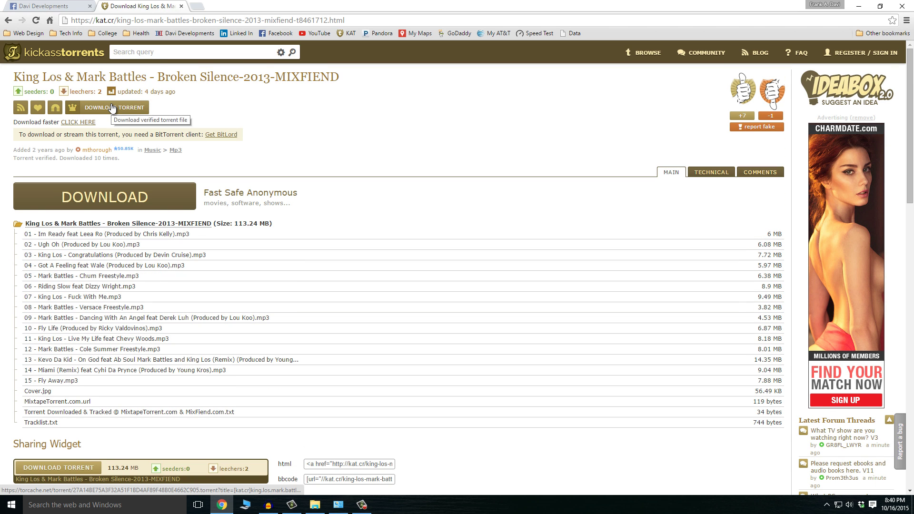
- Save the Broken Silence .torrent file to Downloads and open it in uTorrent
click(112, 108)
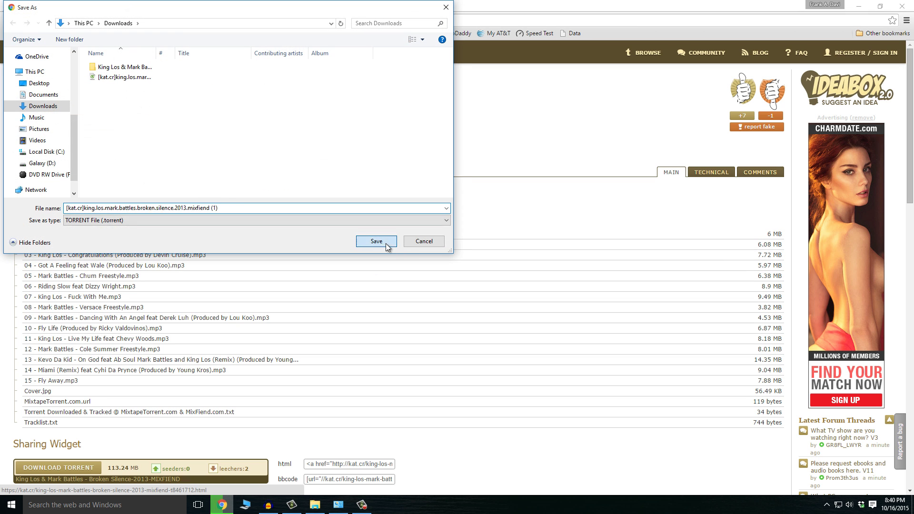
click(385, 243)
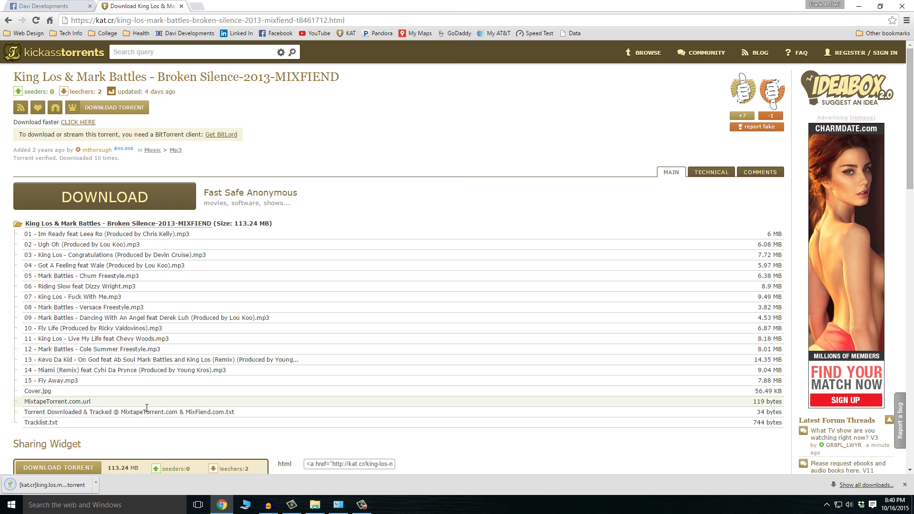
click(70, 485)
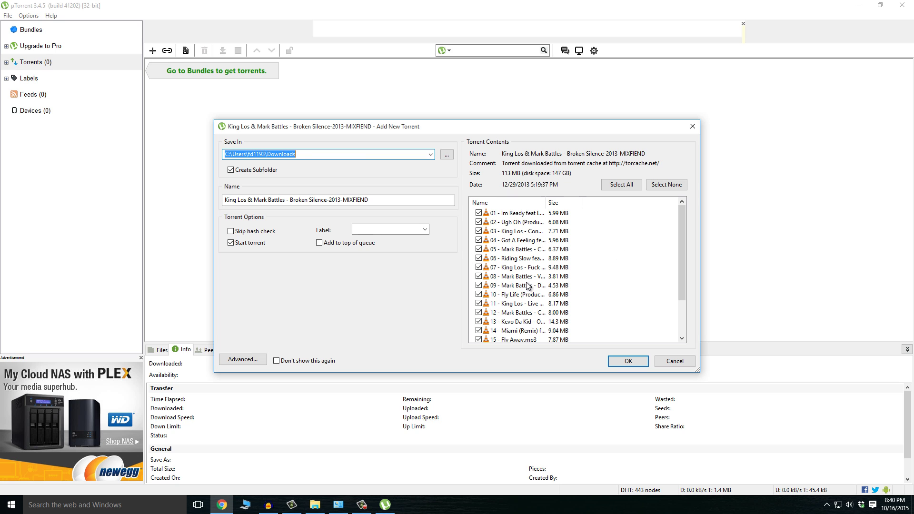
- Add the torrent with Cover.jpg, MixtapeTorrent.com.url and both .txt files unchecked
double_click(546, 203)
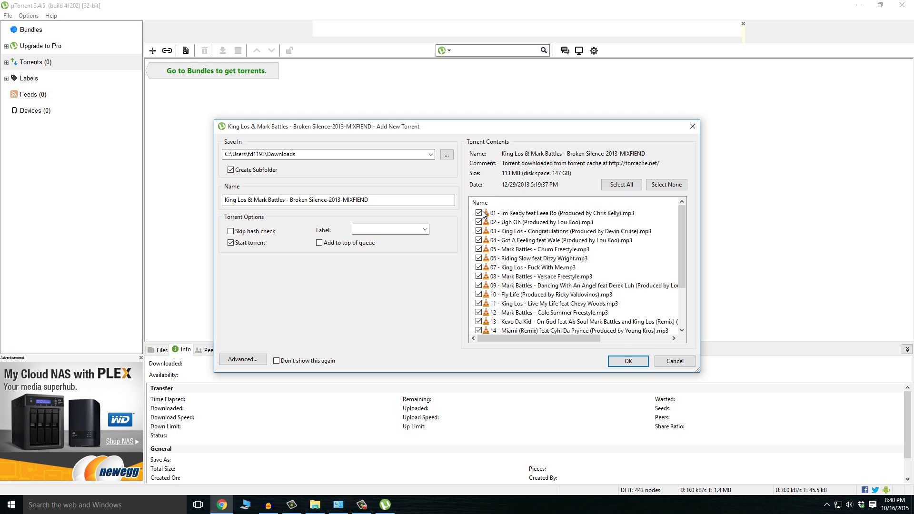
scroll(542, 238, down, 2)
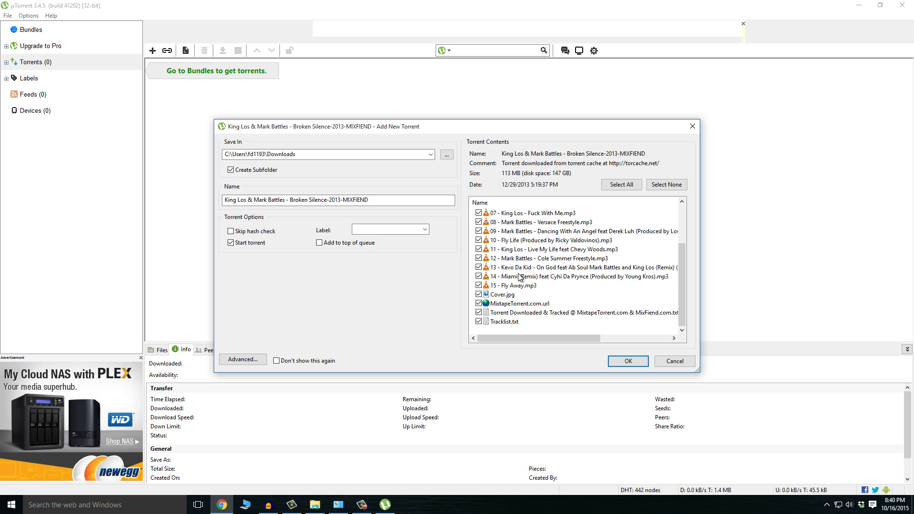
click(479, 293)
click(478, 303)
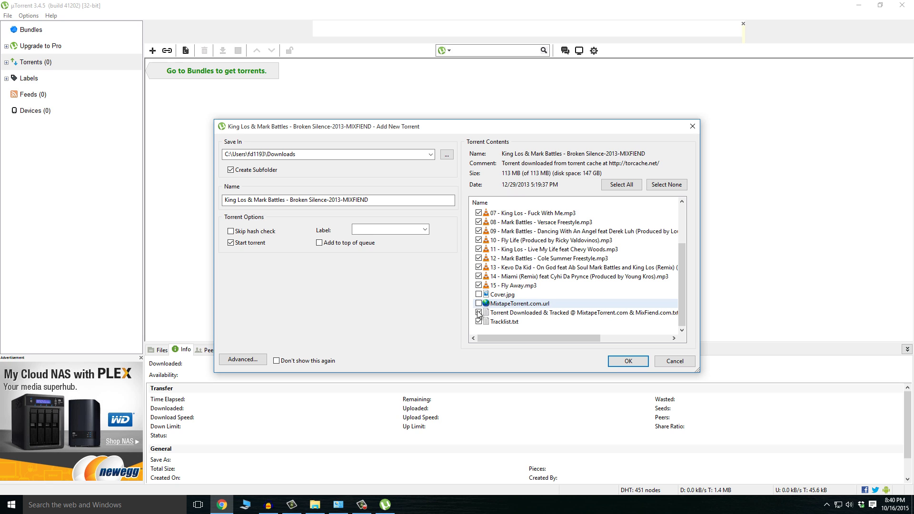
click(479, 312)
click(478, 321)
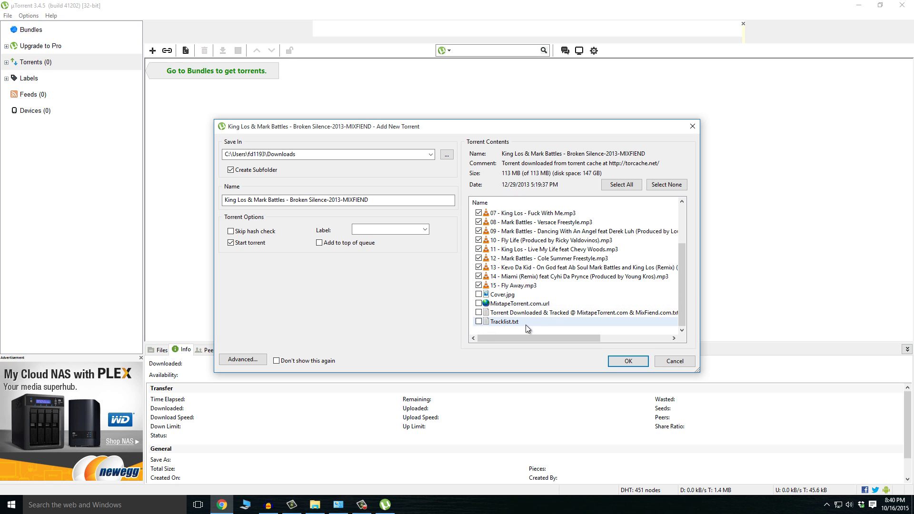
scroll(593, 297, up, 3)
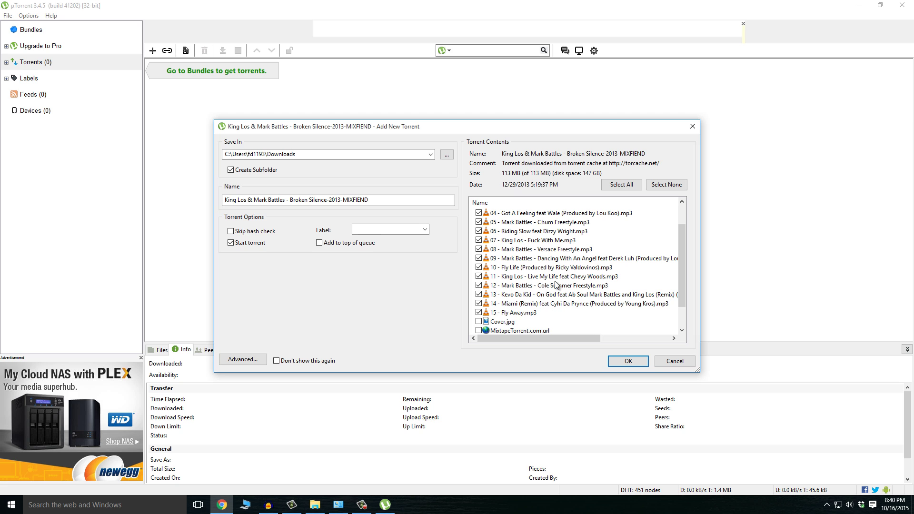
scroll(568, 264, up, 3)
scroll(612, 317, down, 3)
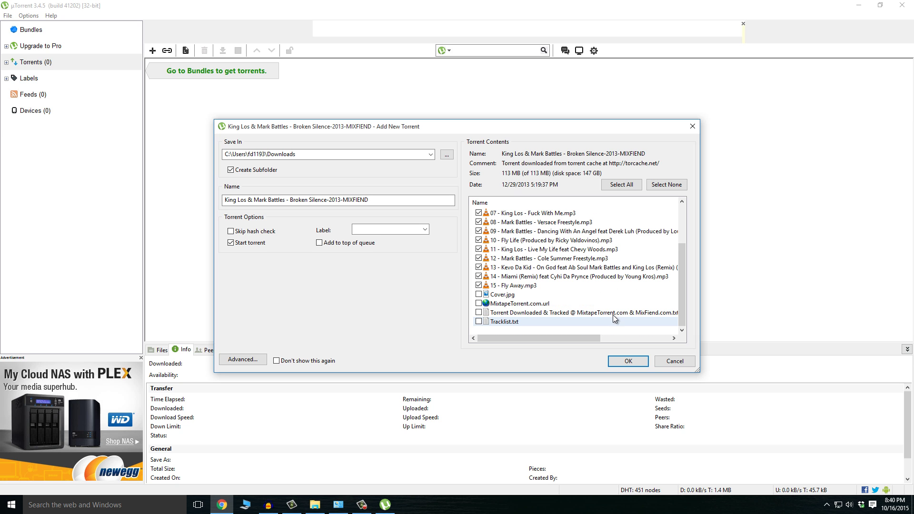
click(628, 360)
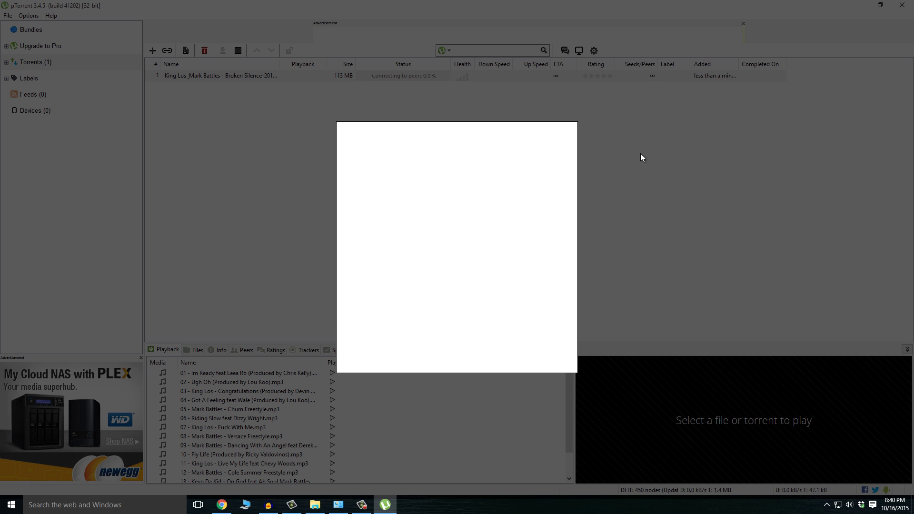
- Dismiss the streaming promo and stop the Broken Silence torrent at 0.2%
click(564, 134)
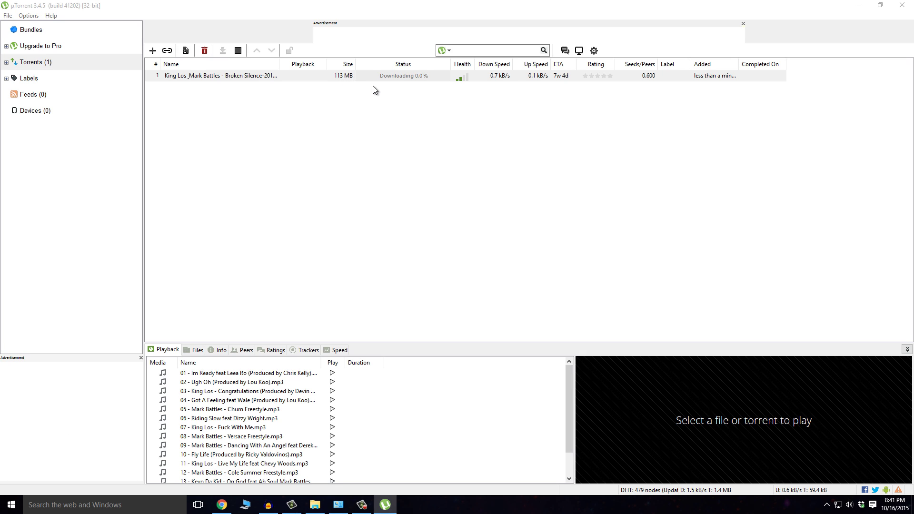
click(403, 79)
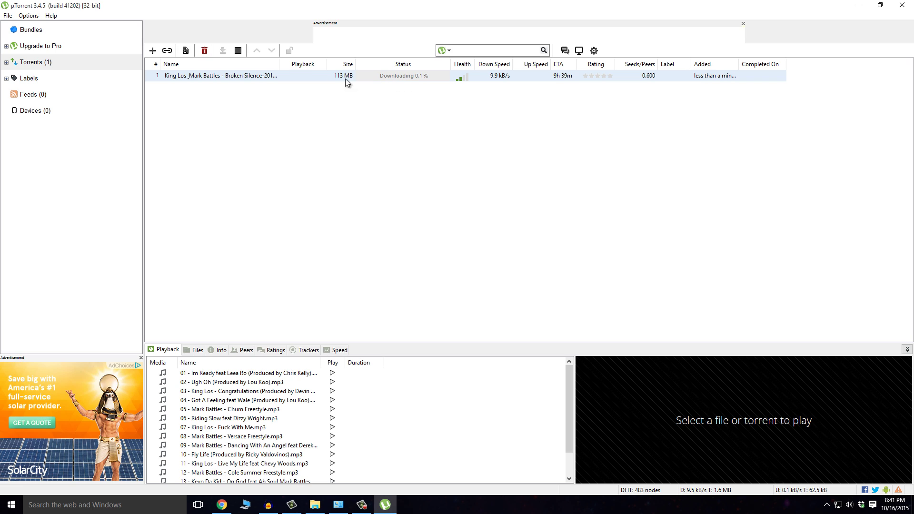
ctrl+click(249, 77)
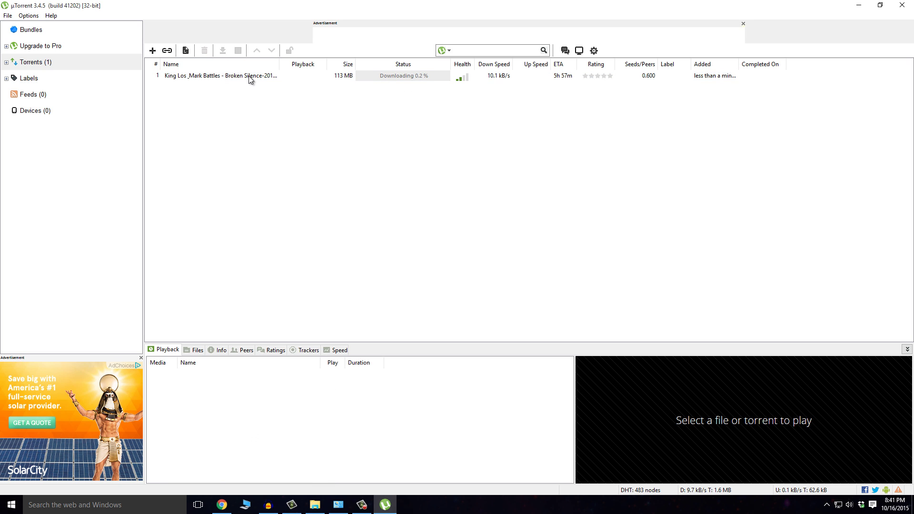
click(248, 76)
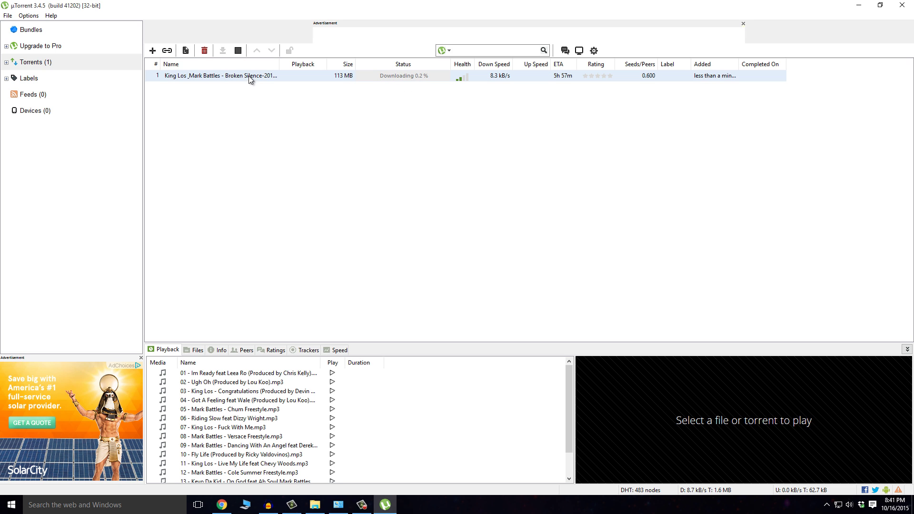
click(237, 50)
- Open the Broken Silence torrent's containing folder in File Explorer and move the window up-left
right_click(212, 74)
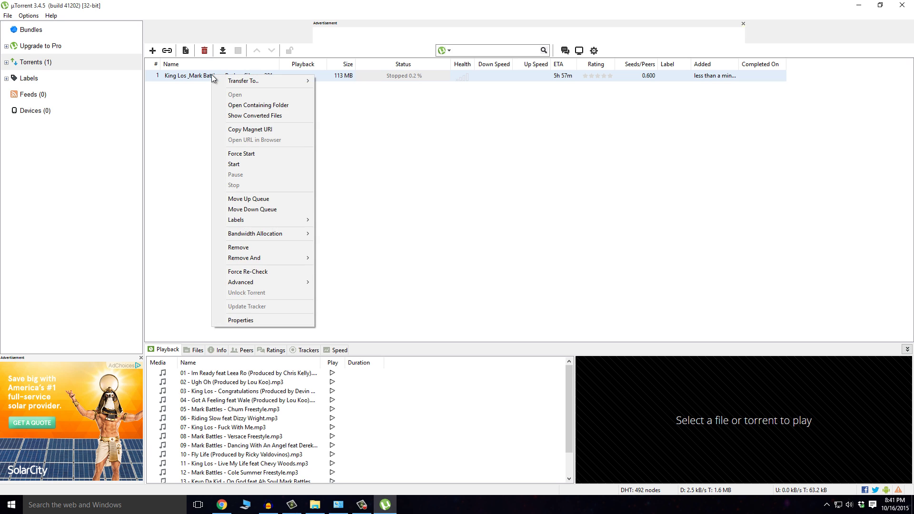
click(276, 105)
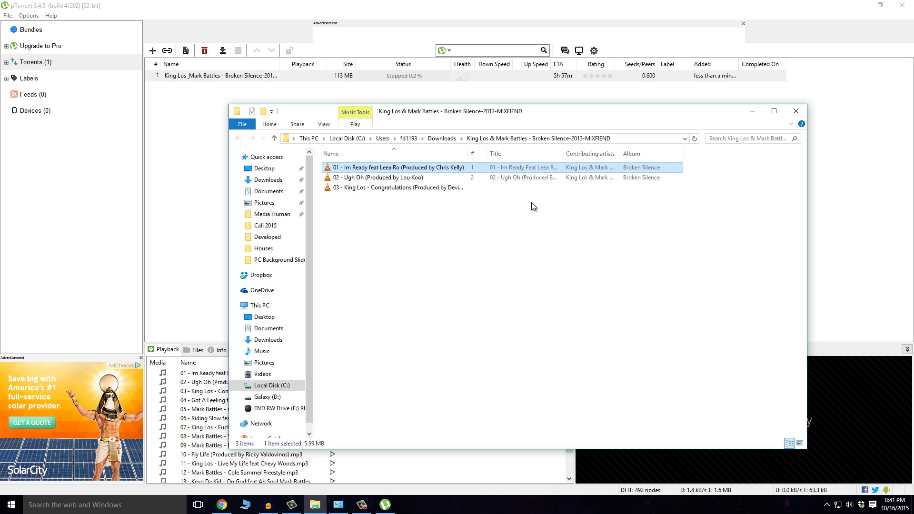
click(432, 249)
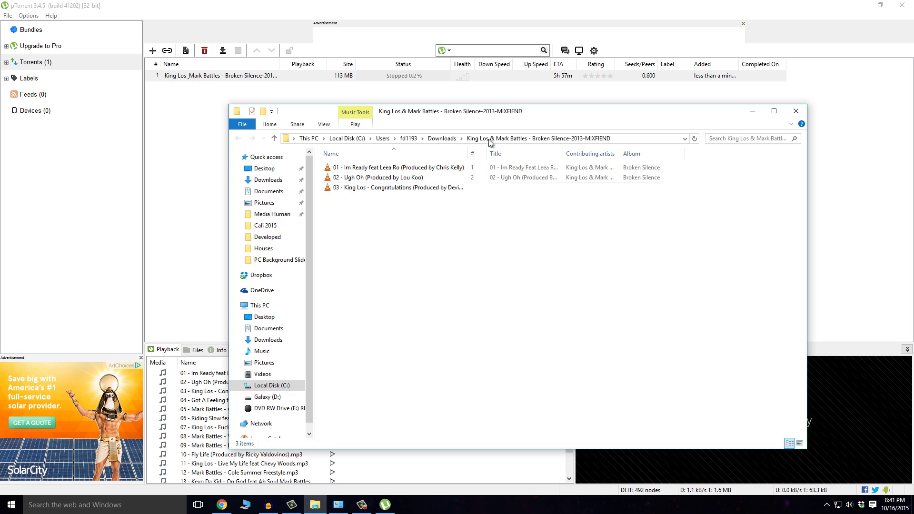
drag(495, 119, 458, 89)
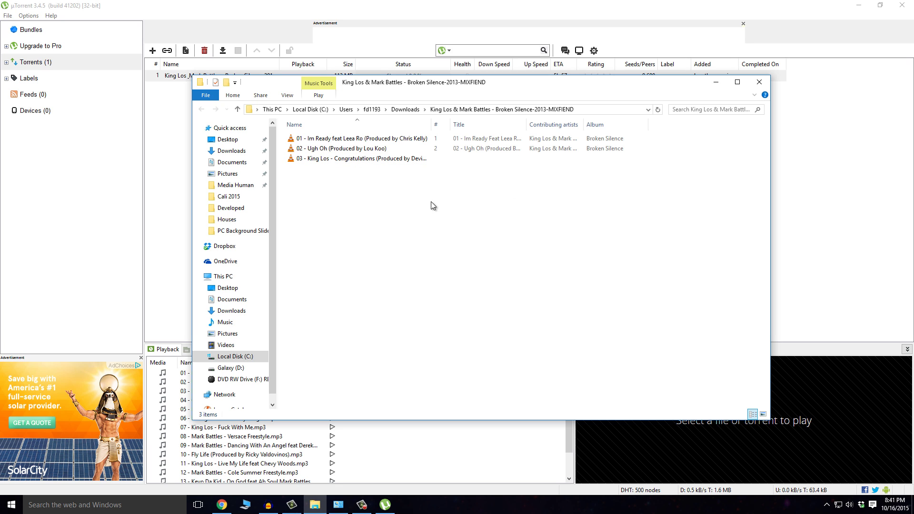
- Play track 01 'Im Ready feat Leea Ro' in VLC, close it, and return to the Davi Developments Facebook tab
double_click(356, 138)
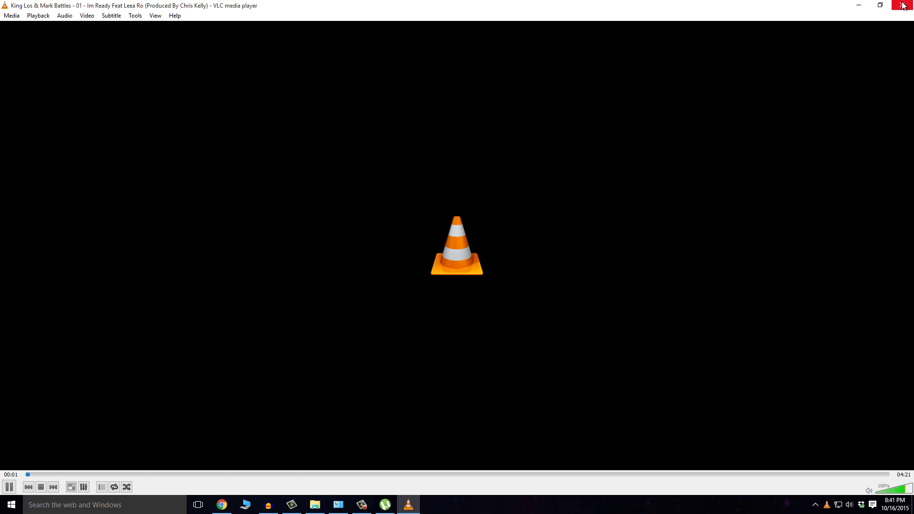
click(902, 6)
click(421, 214)
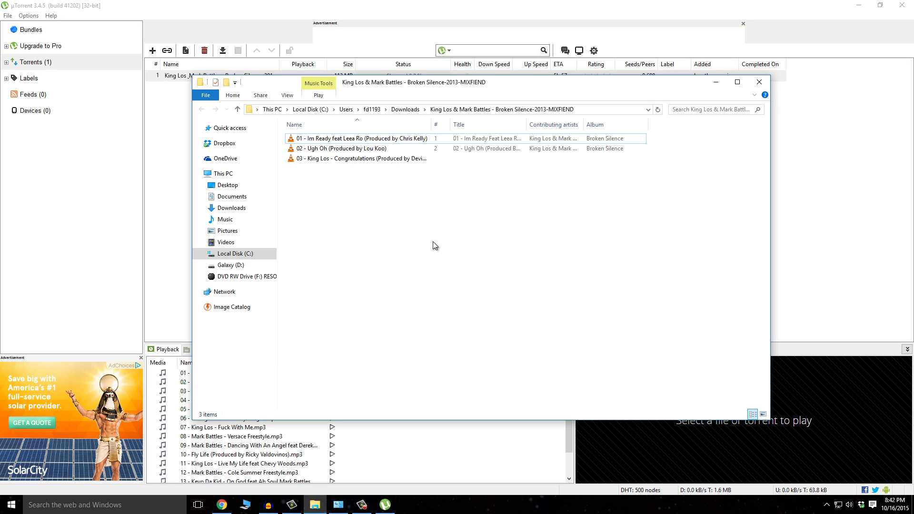
click(222, 505)
click(68, 5)
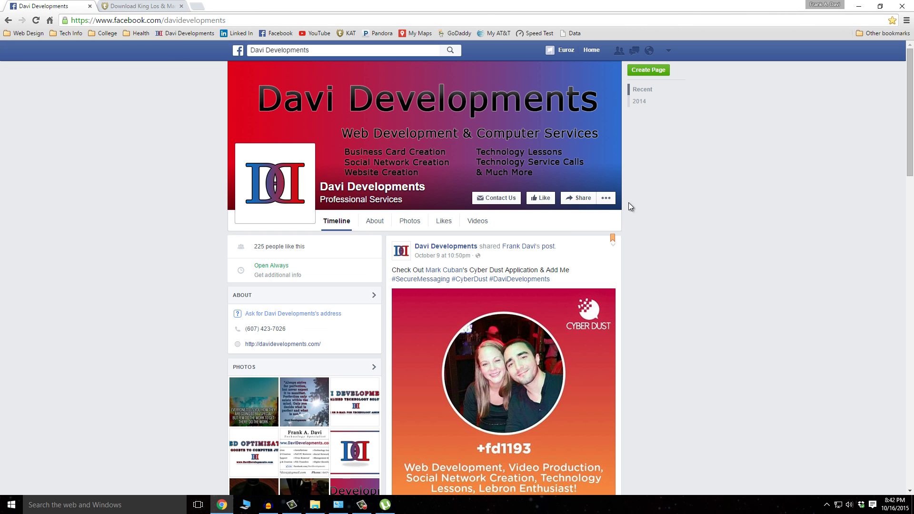